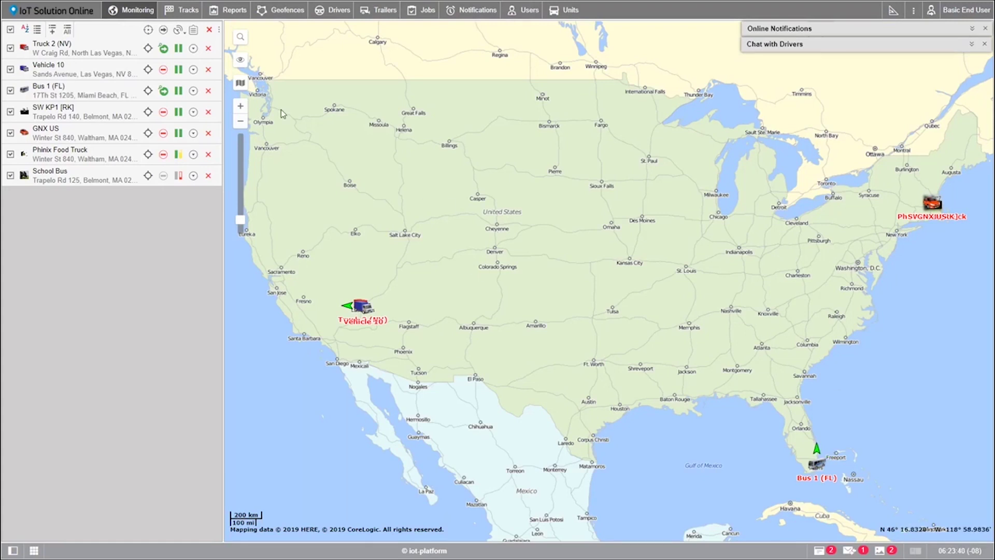
Go to the Reports page to see the report template form and the existing templates.
{"action": "left_click", "coordinate": [233, 15]}
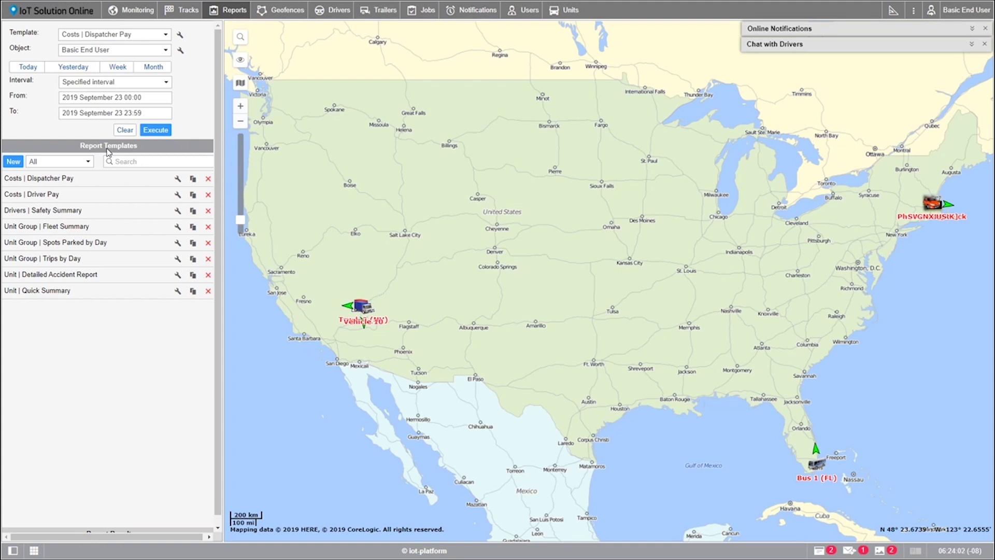
Create a new report template named 'Parking Time Report' with type Unit group.
{"action": "left_click", "coordinate": [14, 163]}
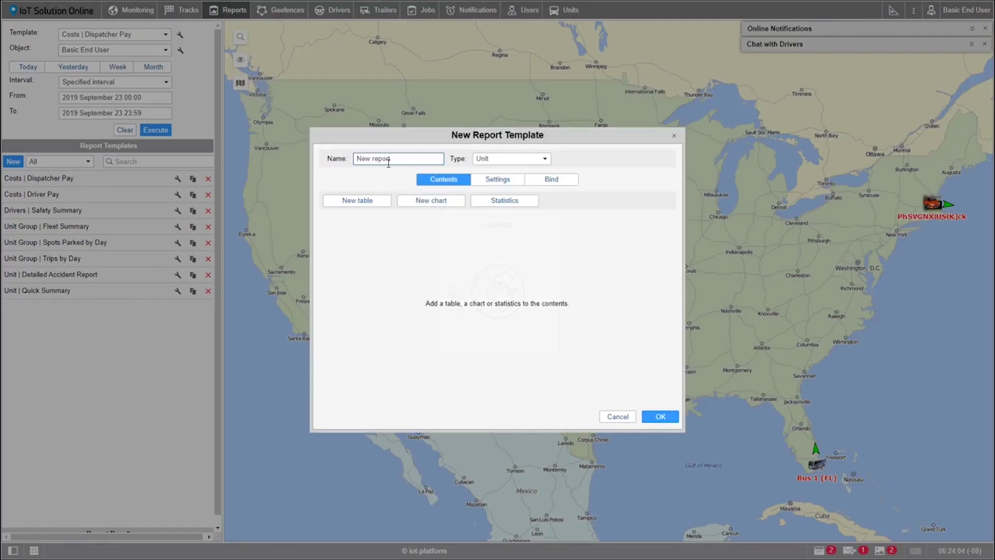
{"action": "left_click_drag", "start_coordinate": [391, 159], "coordinate": [333, 158]}
{"action": "type", "text": "Pa"}
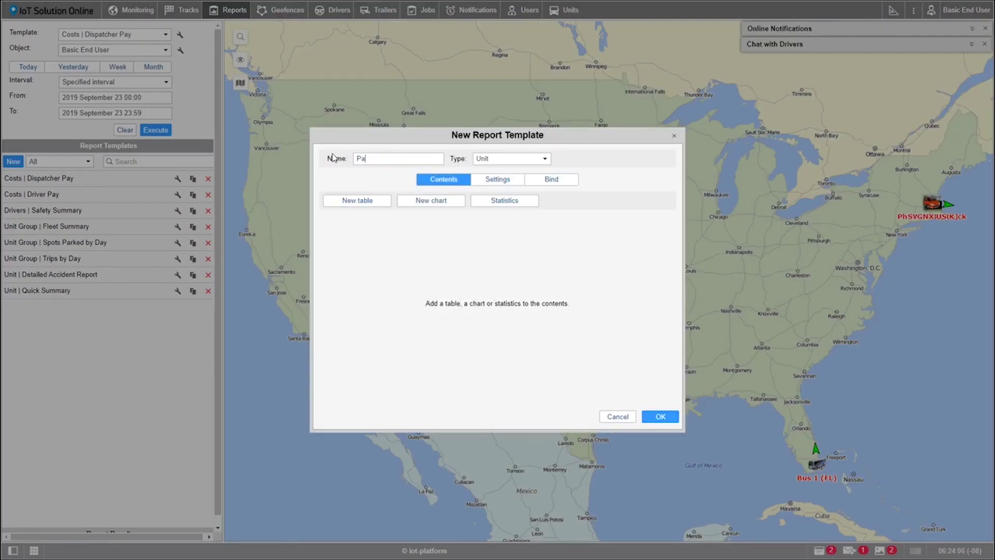
{"action": "type", "text": "rking Time Report"}
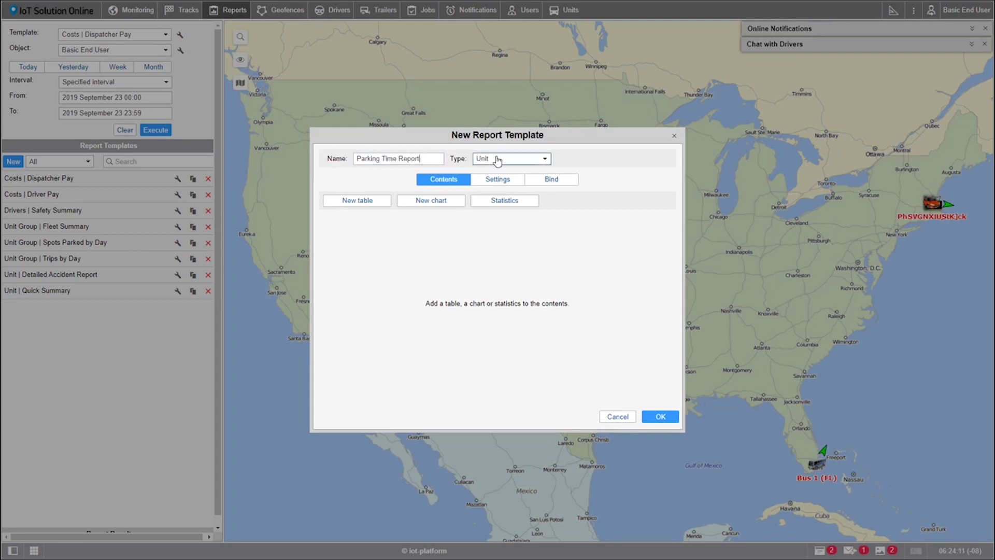
{"action": "left_click", "coordinate": [546, 160]}
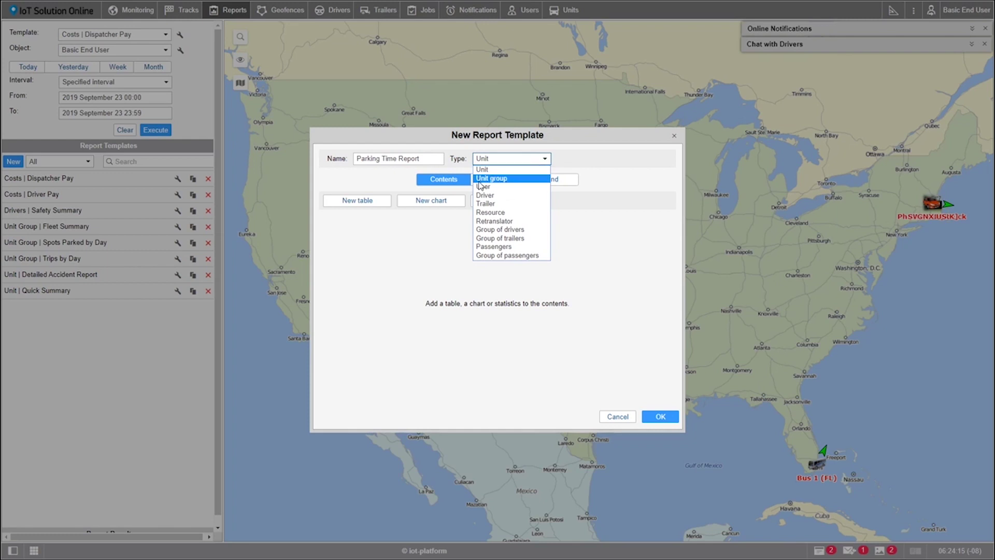
{"action": "left_click", "coordinate": [501, 181]}
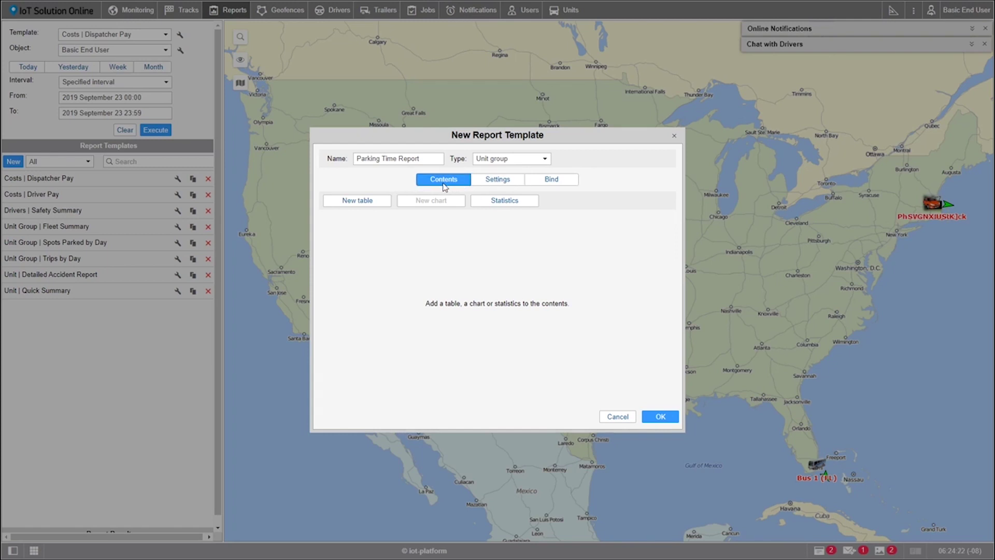
Review the template's Settings and Bind options, then return to its Contents.
{"action": "left_click", "coordinate": [493, 185]}
{"action": "left_click", "coordinate": [551, 184]}
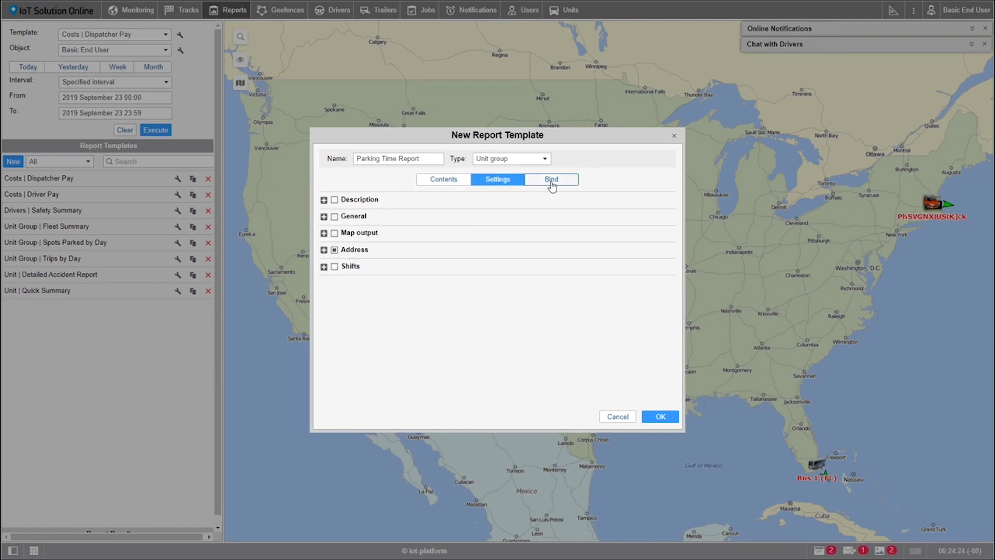
{"action": "left_click", "coordinate": [444, 181]}
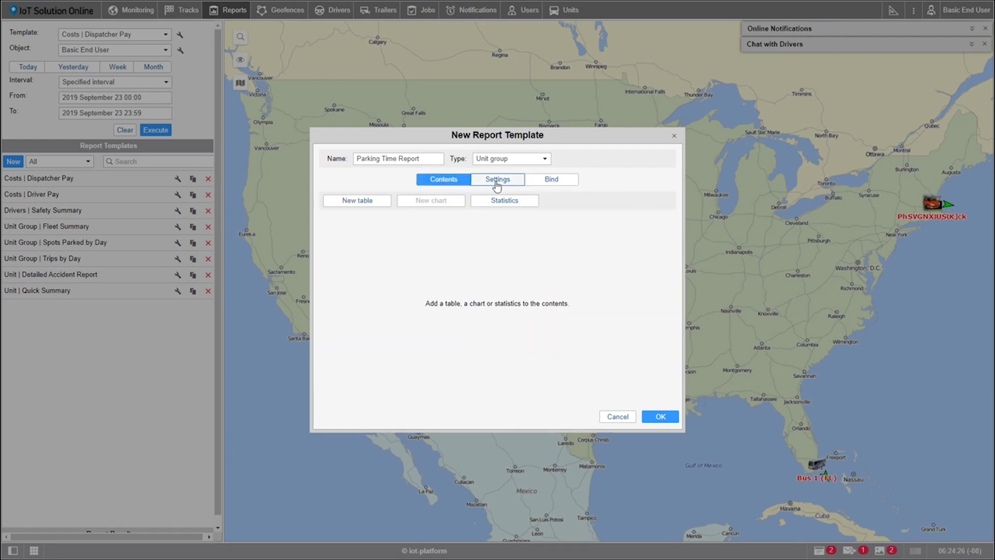
{"action": "left_click", "coordinate": [499, 185]}
{"action": "left_click", "coordinate": [447, 182]}
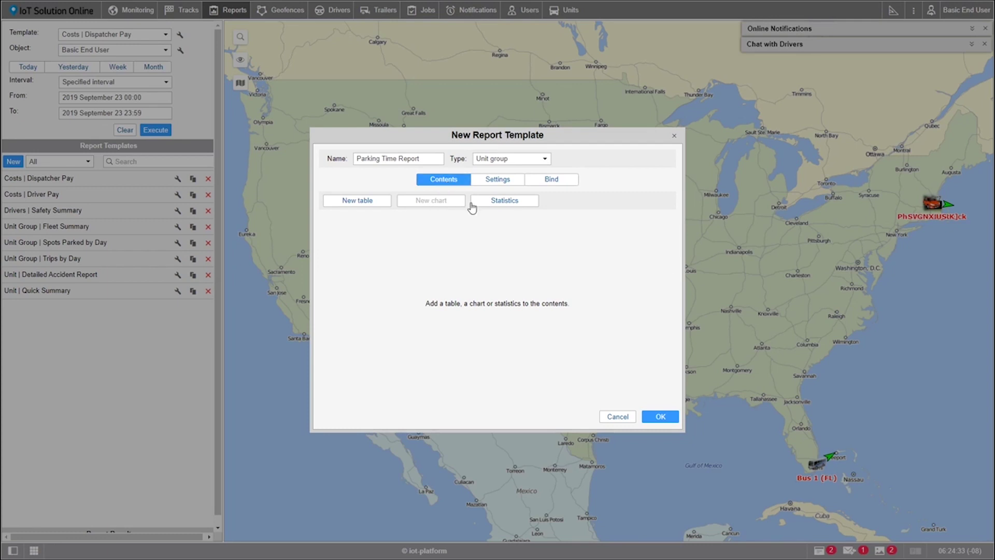
Add a Statistics table with Report, Group, interval times and execution time rows enabled.
{"action": "left_click", "coordinate": [507, 204]}
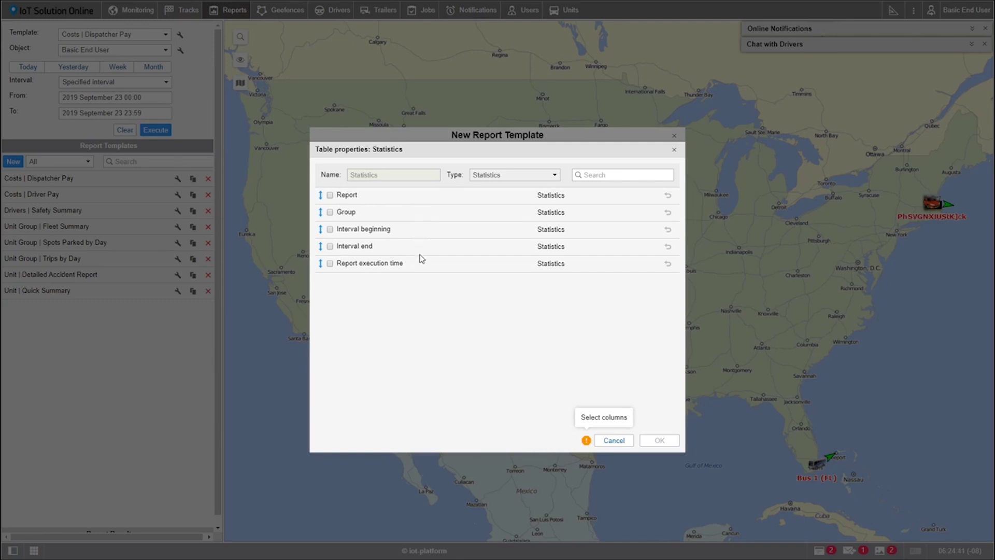
{"action": "left_click", "coordinate": [330, 196]}
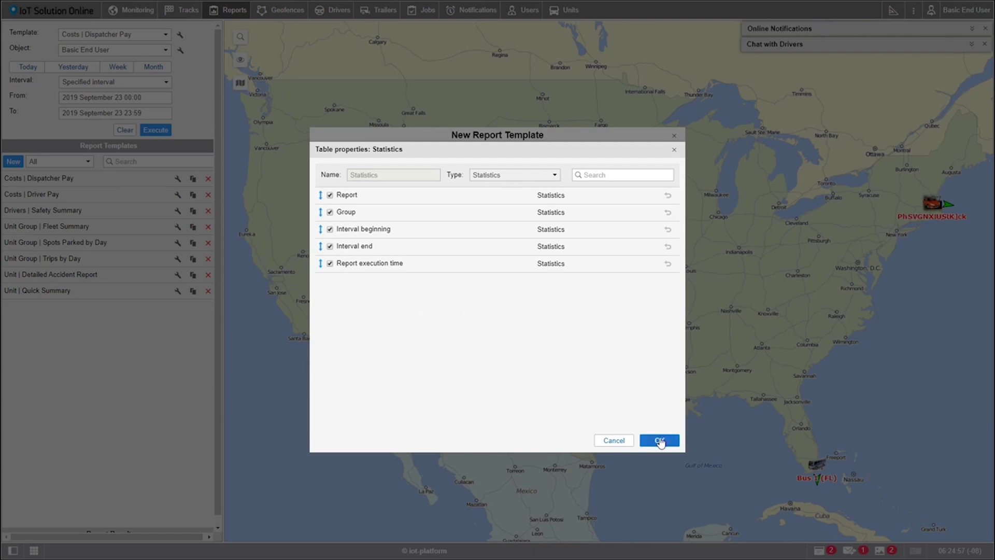
{"action": "left_click", "coordinate": [660, 441]}
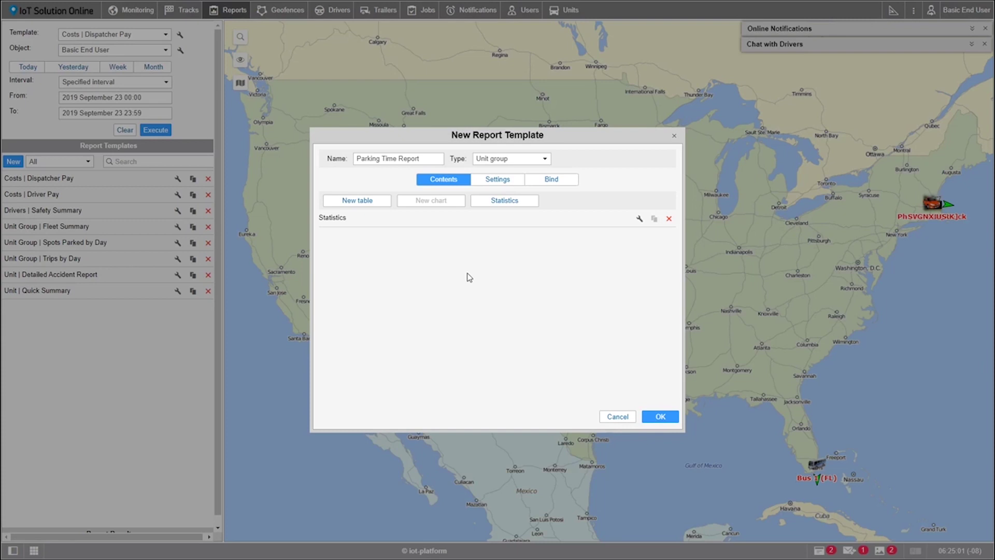
Add a new table of type Parkings to the template.
{"action": "left_click", "coordinate": [359, 202]}
{"action": "left_click", "coordinate": [555, 175]}
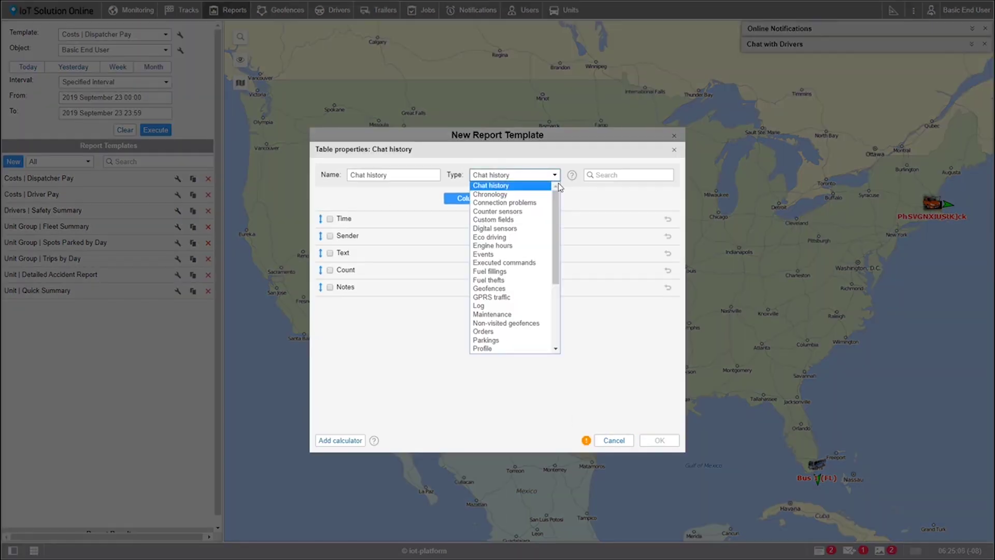
{"action": "mouse_move", "coordinate": [558, 223]}
{"action": "left_mouse_down"}
{"action": "mouse_move", "coordinate": [559, 285]}
{"action": "mouse_move", "coordinate": [559, 205]}
{"action": "mouse_move", "coordinate": [559, 215]}
{"action": "left_mouse_up"}
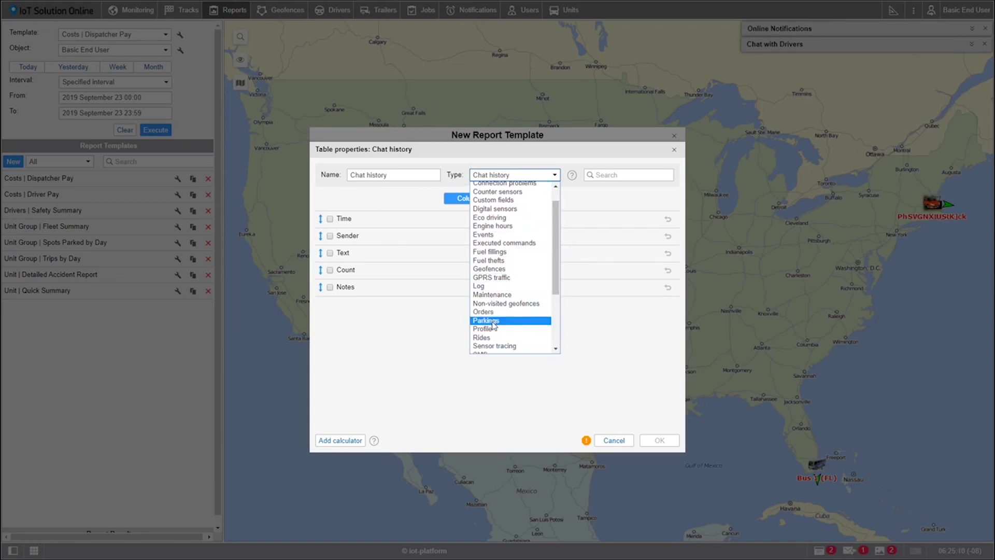
{"action": "left_click", "coordinate": [493, 321]}
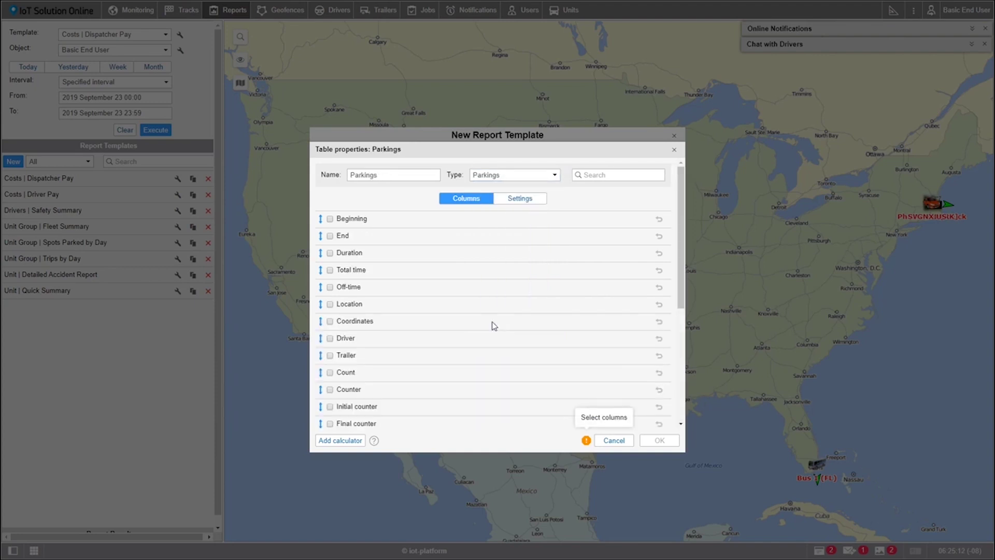
{"action": "double_click", "coordinate": [383, 177]}
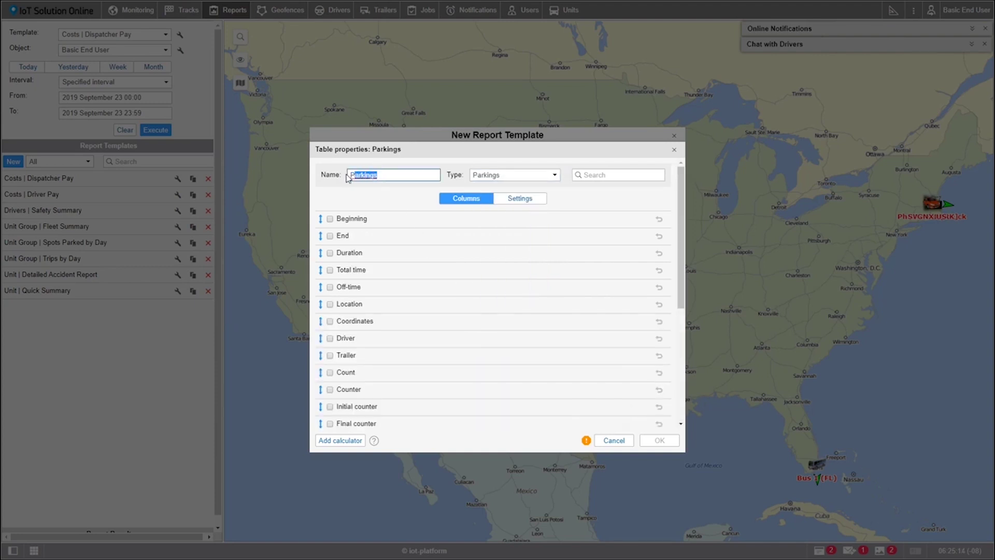
Enable Parking Start, Parking End, Park Time and Location columns, moving Location to the top.
{"action": "left_click", "coordinate": [330, 220]}
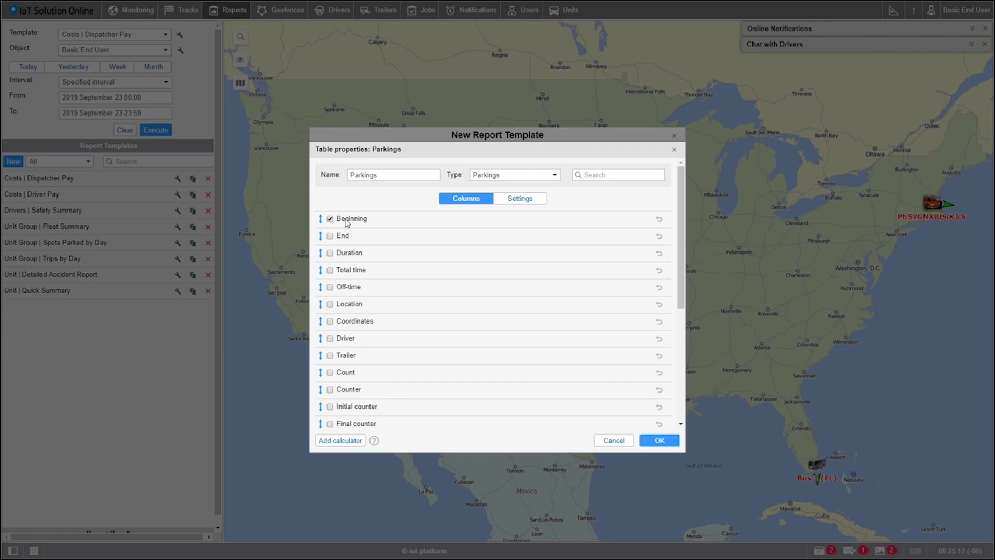
{"action": "double_click", "coordinate": [341, 220]}
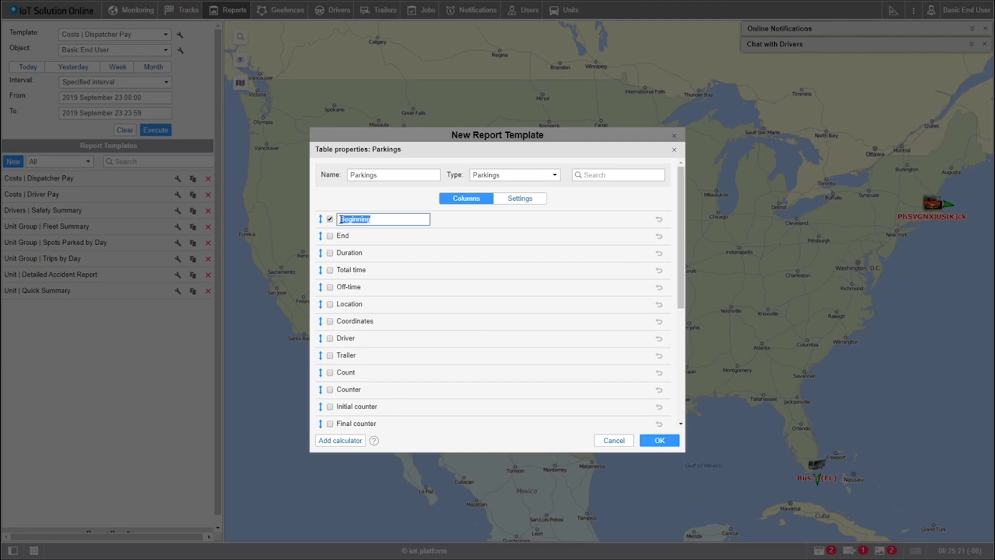
{"action": "type", "text": "Parking Start"}
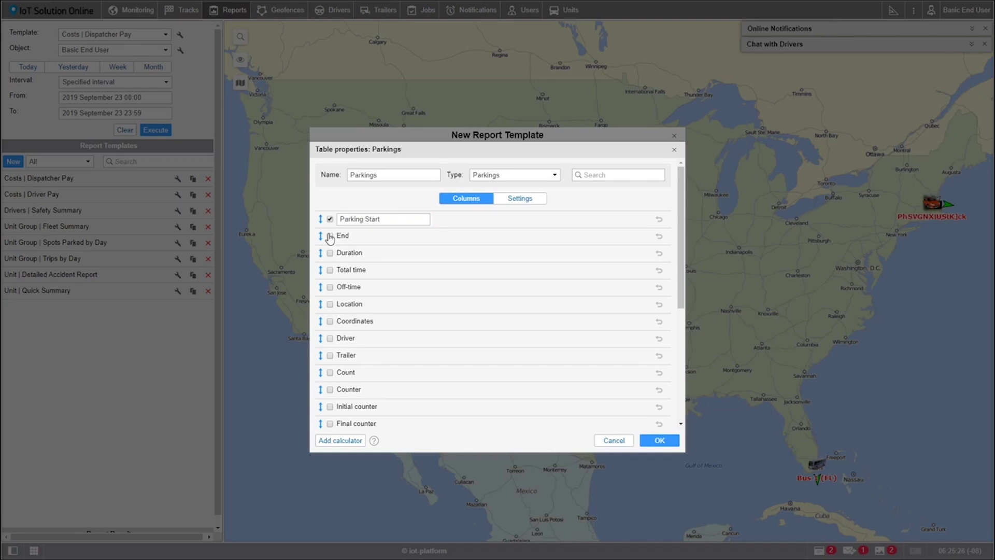
{"action": "left_click", "coordinate": [330, 236]}
{"action": "double_click", "coordinate": [341, 237]}
{"action": "type", "text": "P"}
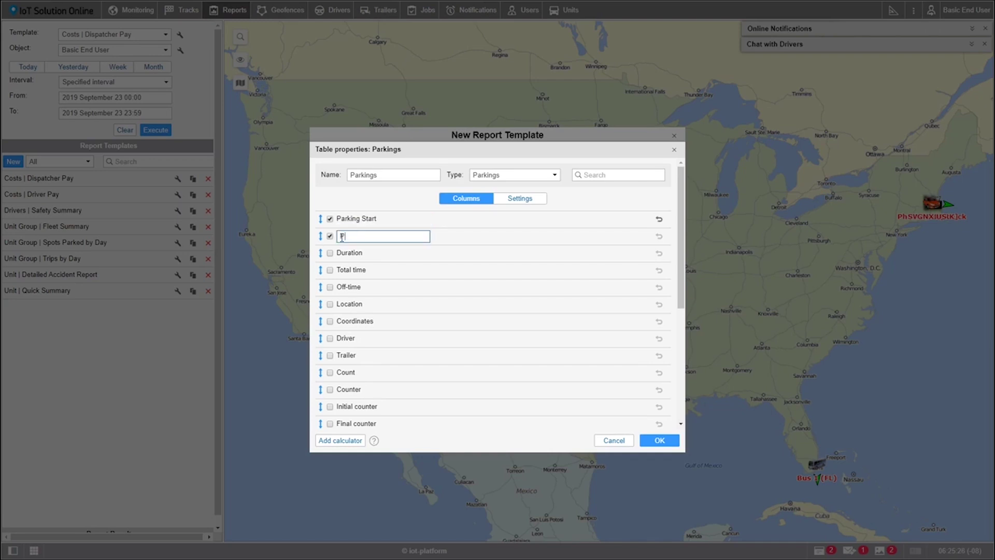
{"action": "type", "text": "arking End"}
{"action": "left_click", "coordinate": [330, 253]}
{"action": "double_click", "coordinate": [350, 254]}
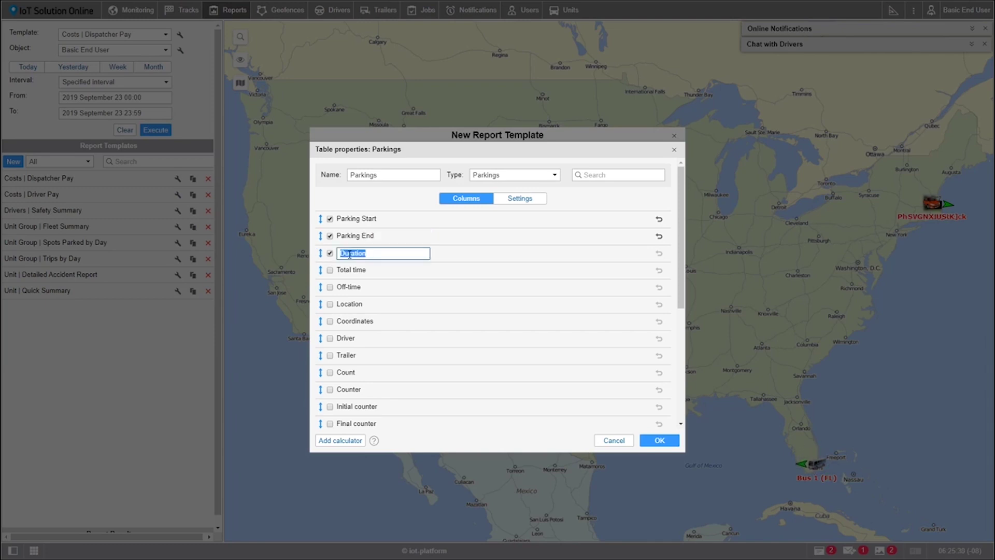
{"action": "type", "text": "Park Time"}
{"action": "left_click", "coordinate": [330, 304]}
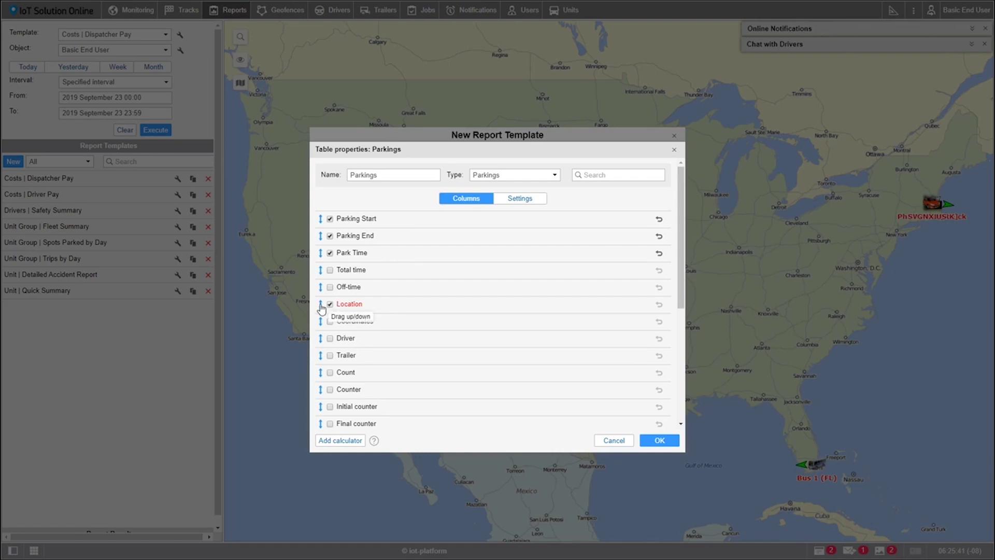
{"action": "left_click_drag", "start_coordinate": [321, 309], "coordinate": [322, 230]}
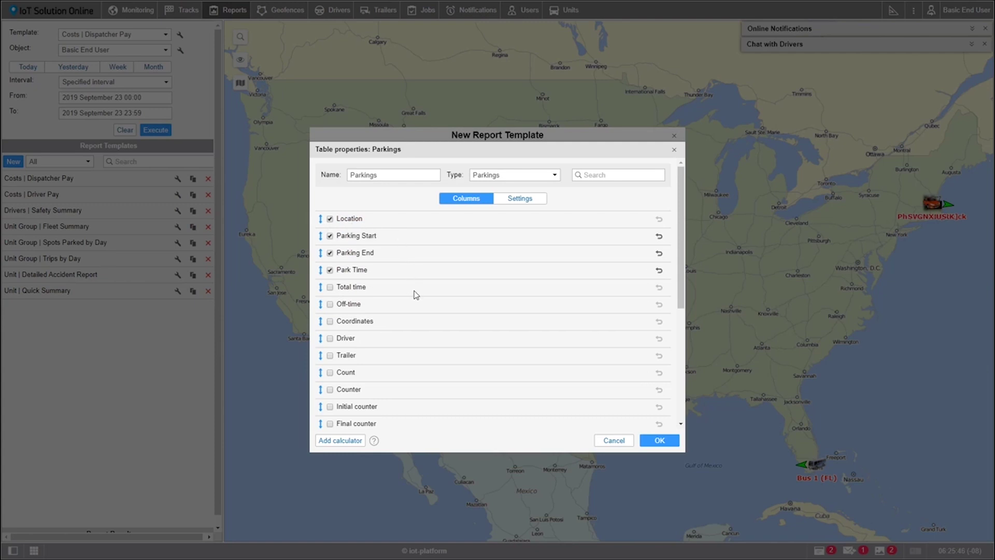
Group the Parkings table by Unit then Date, with detalization and row numbering, and confirm it.
{"action": "left_click", "coordinate": [522, 206]}
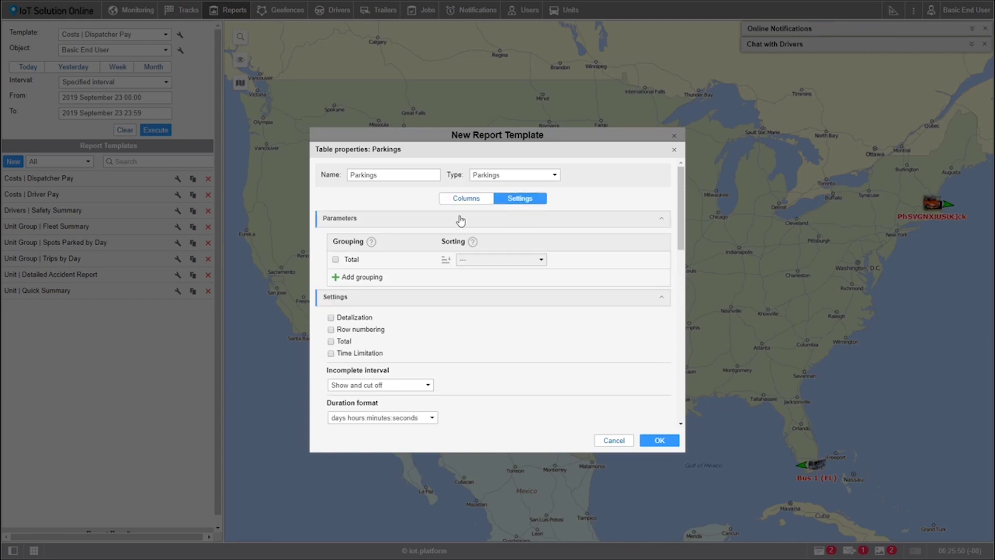
{"action": "left_click", "coordinate": [360, 279]}
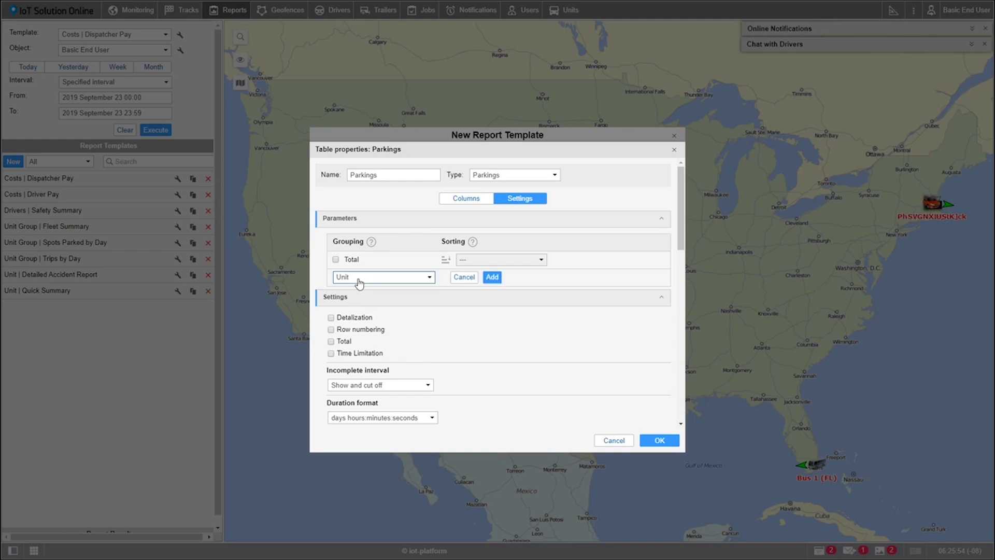
{"action": "left_click", "coordinate": [492, 277]}
{"action": "left_click", "coordinate": [366, 294]}
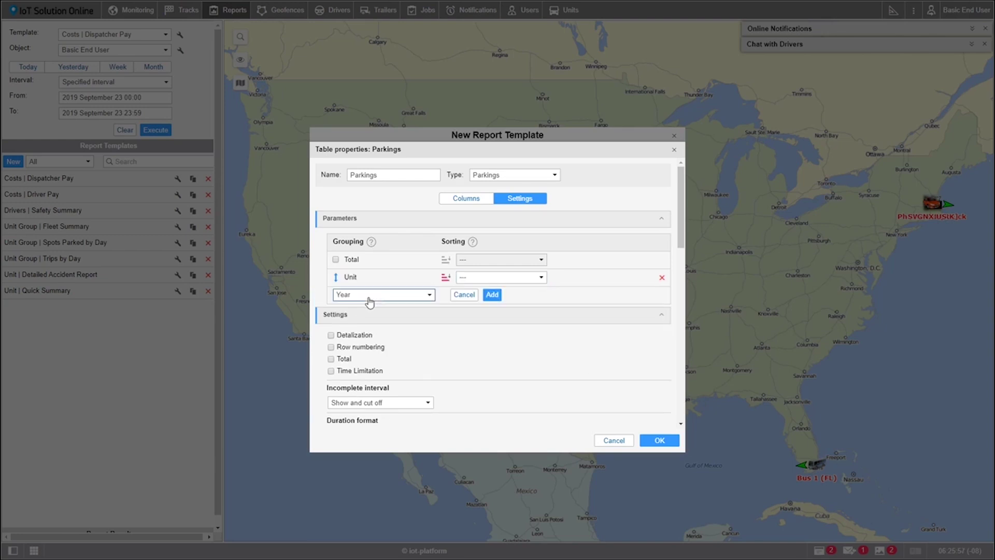
{"action": "left_click", "coordinate": [426, 297]}
{"action": "left_click", "coordinate": [392, 358]}
{"action": "left_click", "coordinate": [491, 295]}
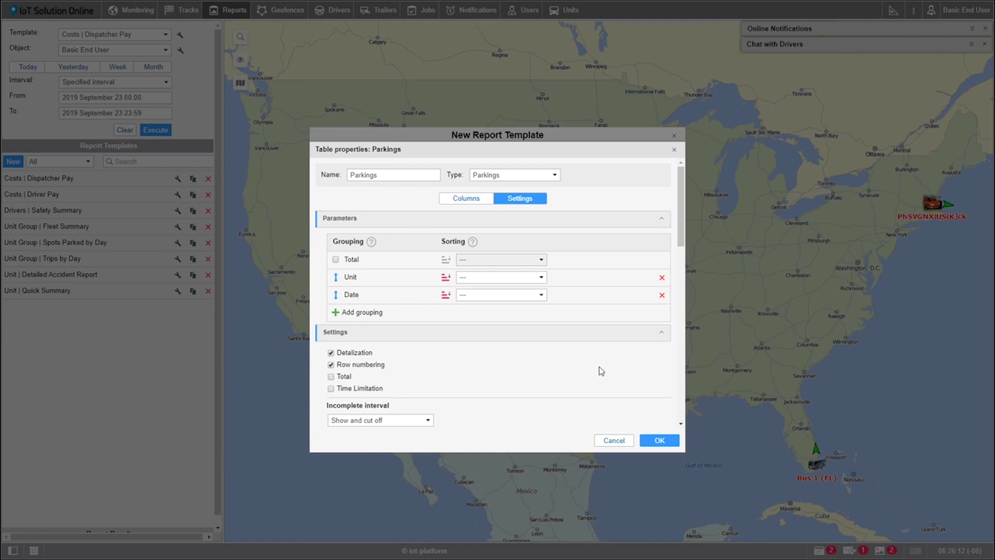
{"action": "left_click", "coordinate": [659, 440]}
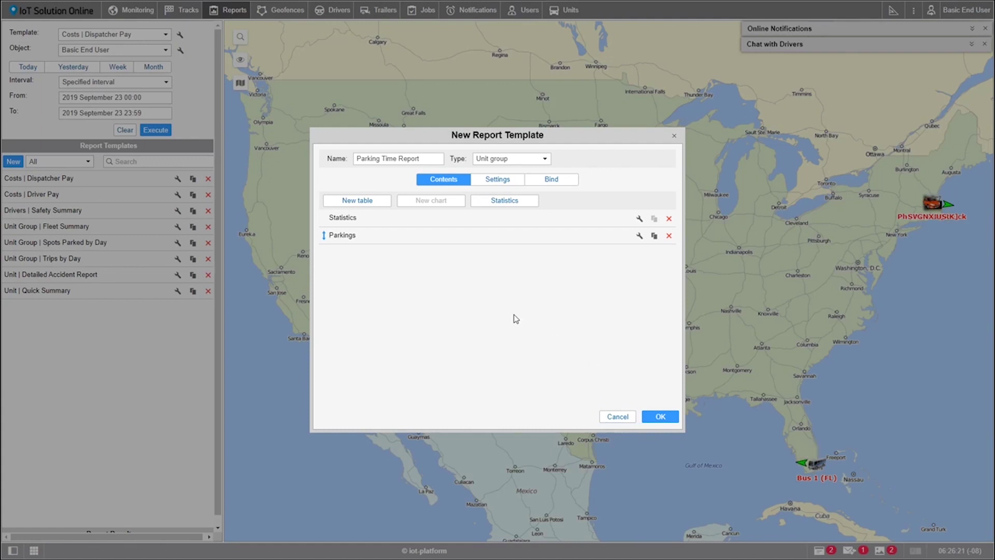
In the template settings' Map output, enable Parking markers and Trip routes.
{"action": "left_click", "coordinate": [495, 185]}
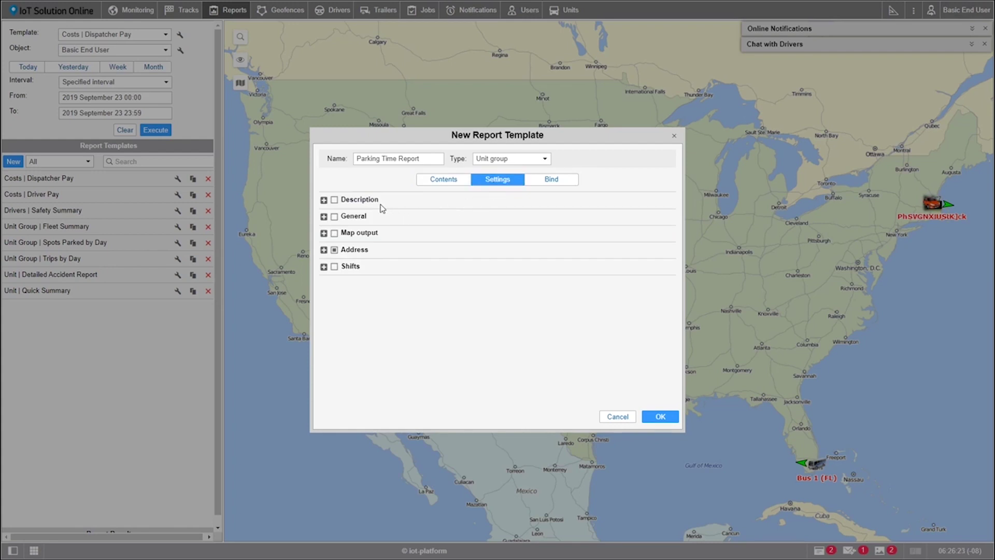
{"action": "left_click", "coordinate": [324, 234]}
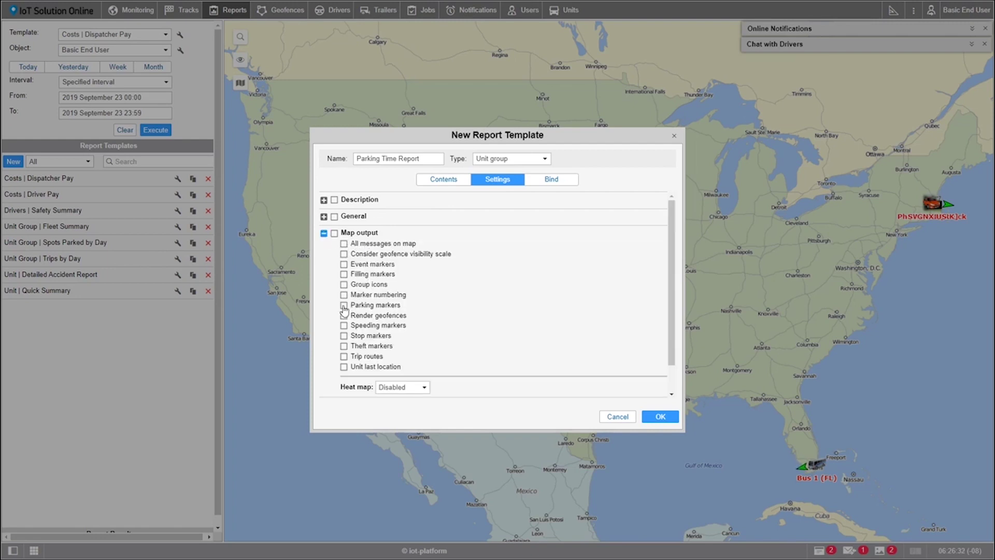
{"action": "left_click", "coordinate": [344, 356]}
Save the template and check the new Parking Time Report entry's details in the list.
{"action": "left_click", "coordinate": [659, 417]}
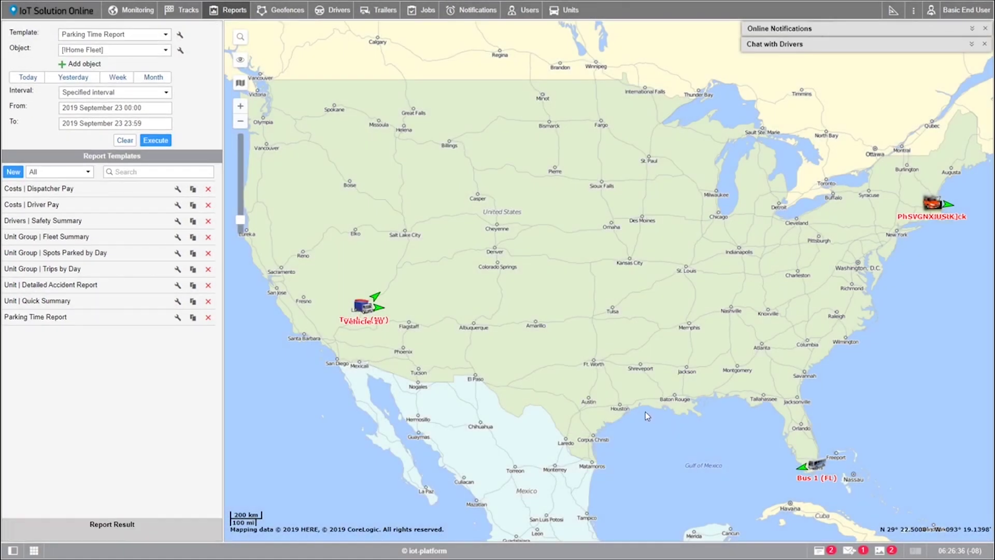
{"action": "mouse_move", "coordinate": [15, 321]}
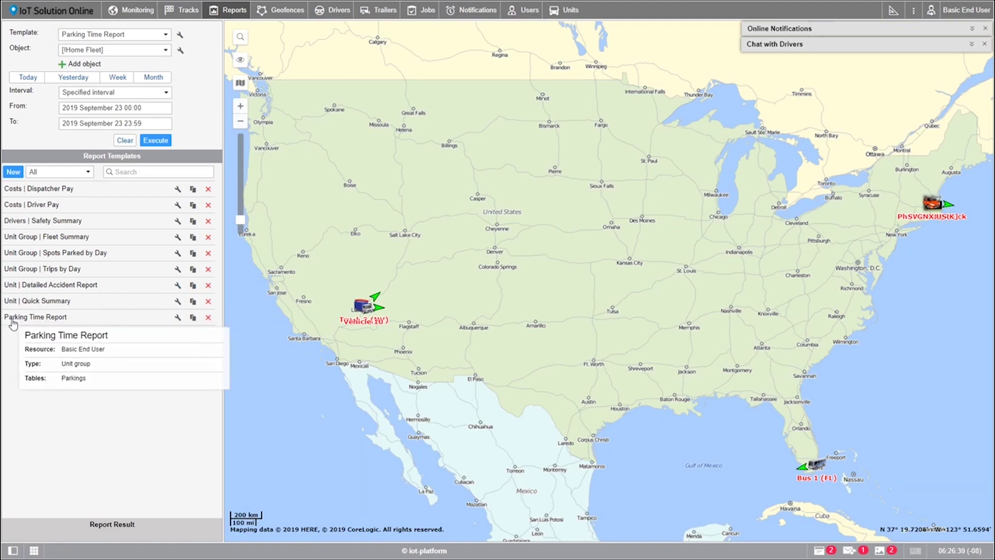